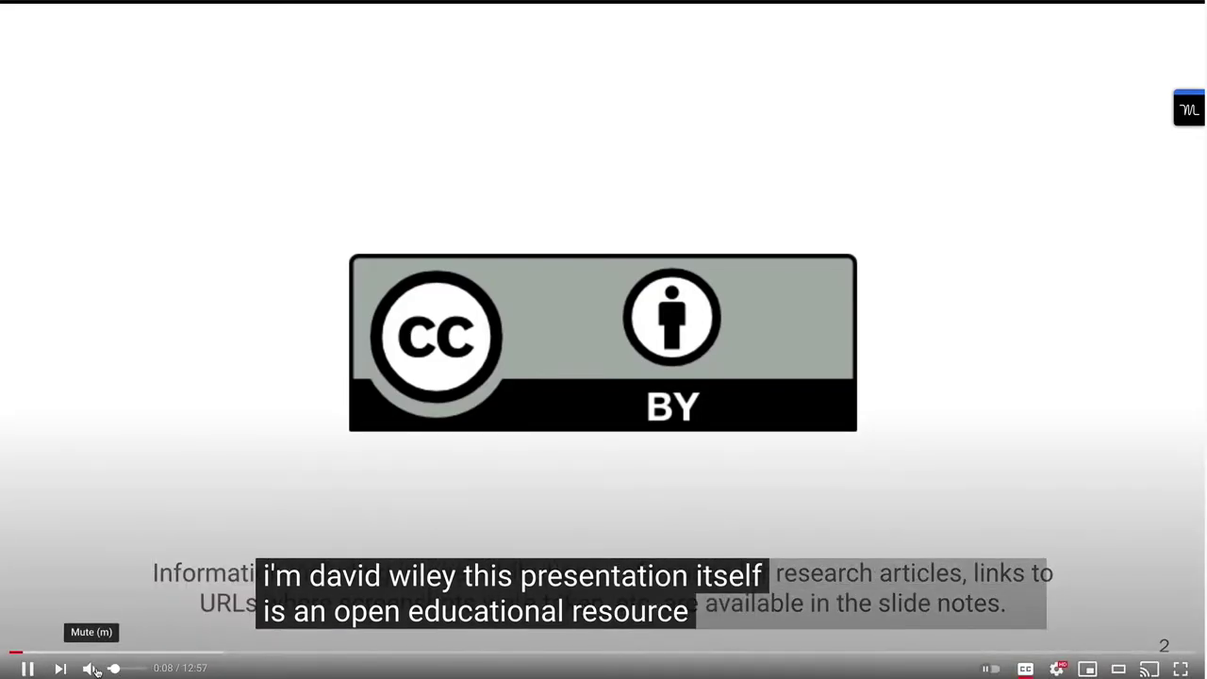
- Mute the lecture video while its lowercase automatic captions keep playing
left_click(89, 669)
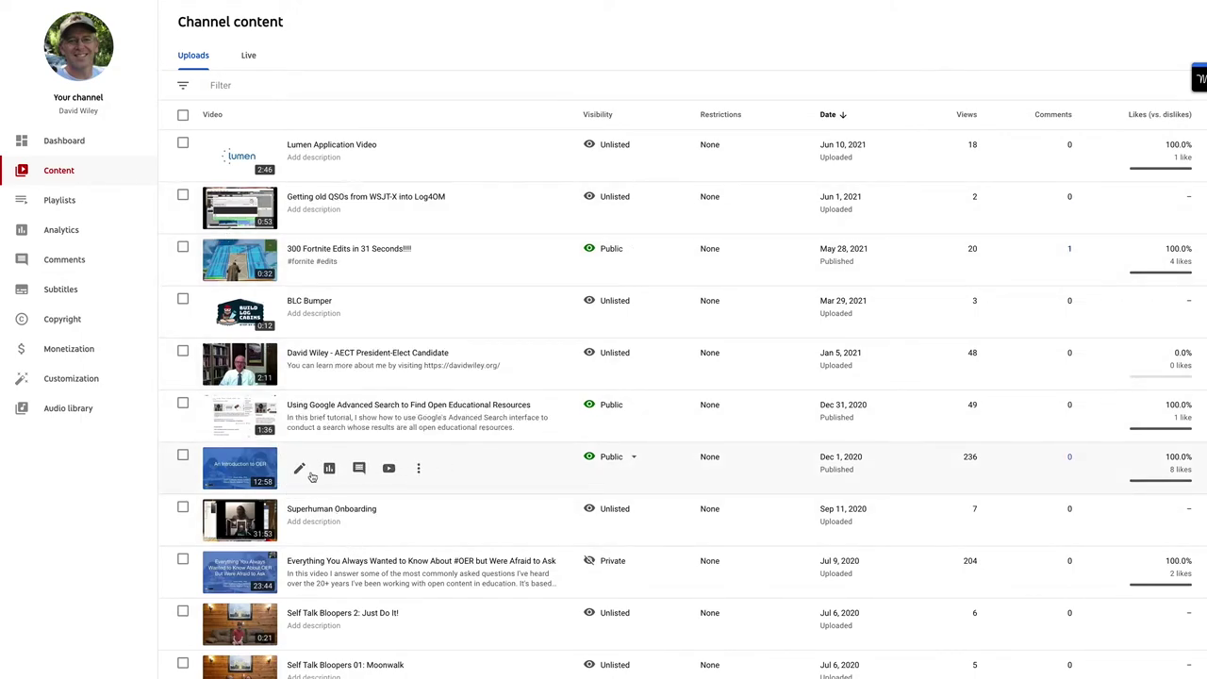
- Open the 'An Introduction to OER' video's details and go to its Subtitles page
left_click(298, 468)
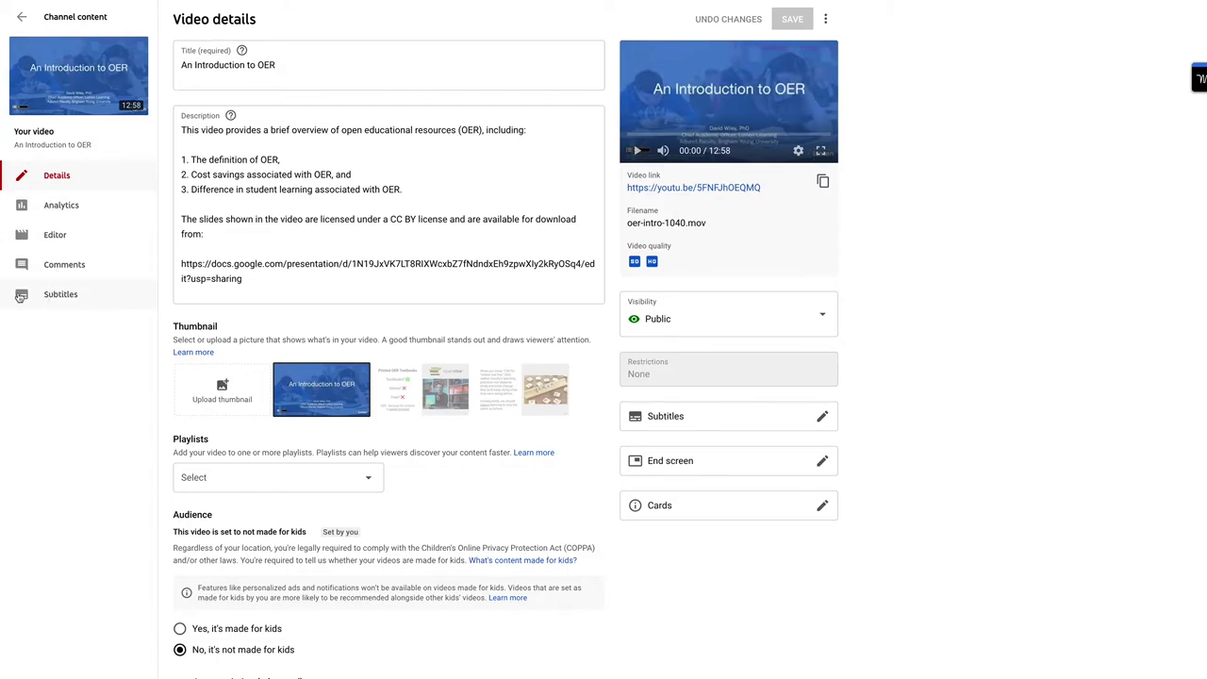
left_click(108, 298)
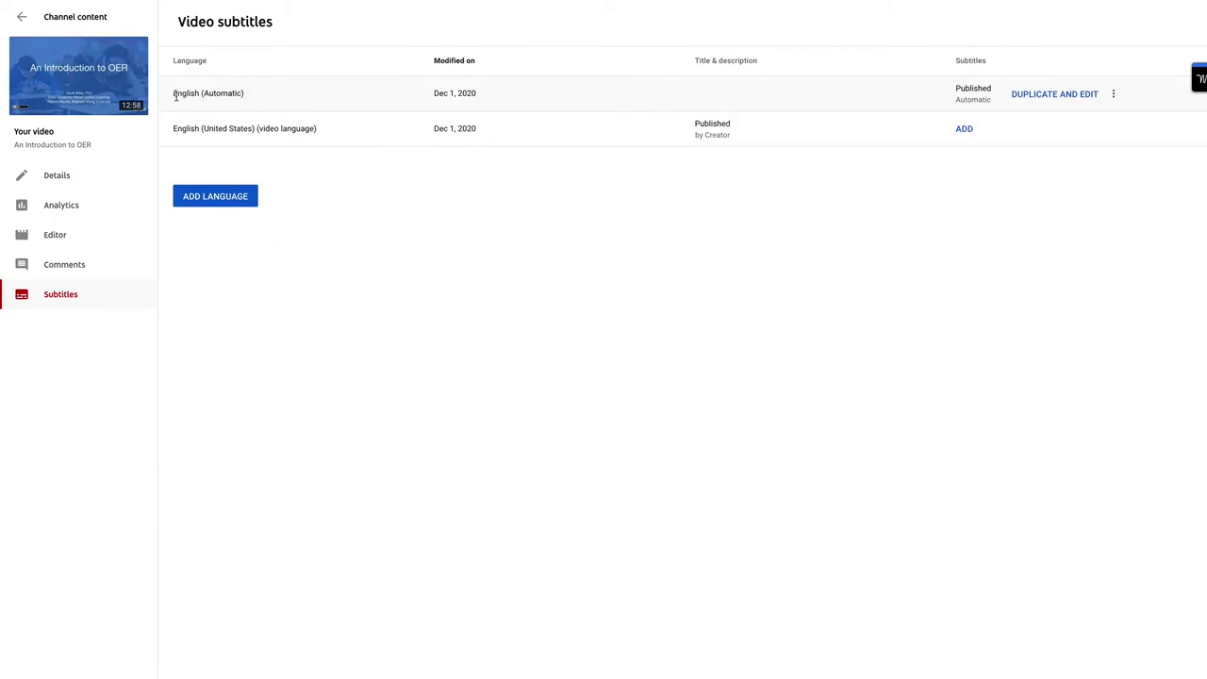
- Create an editable duplicate of the English (Automatic) caption track
left_click_drag(182, 93, 248, 94)
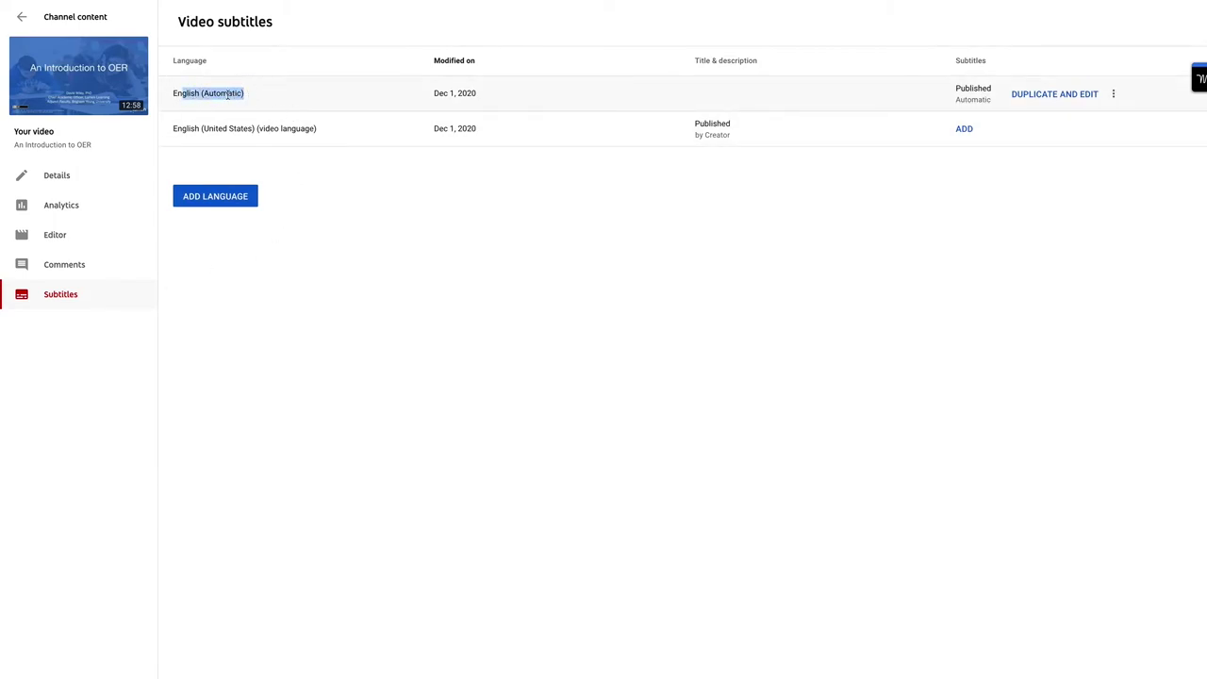
left_click(243, 95)
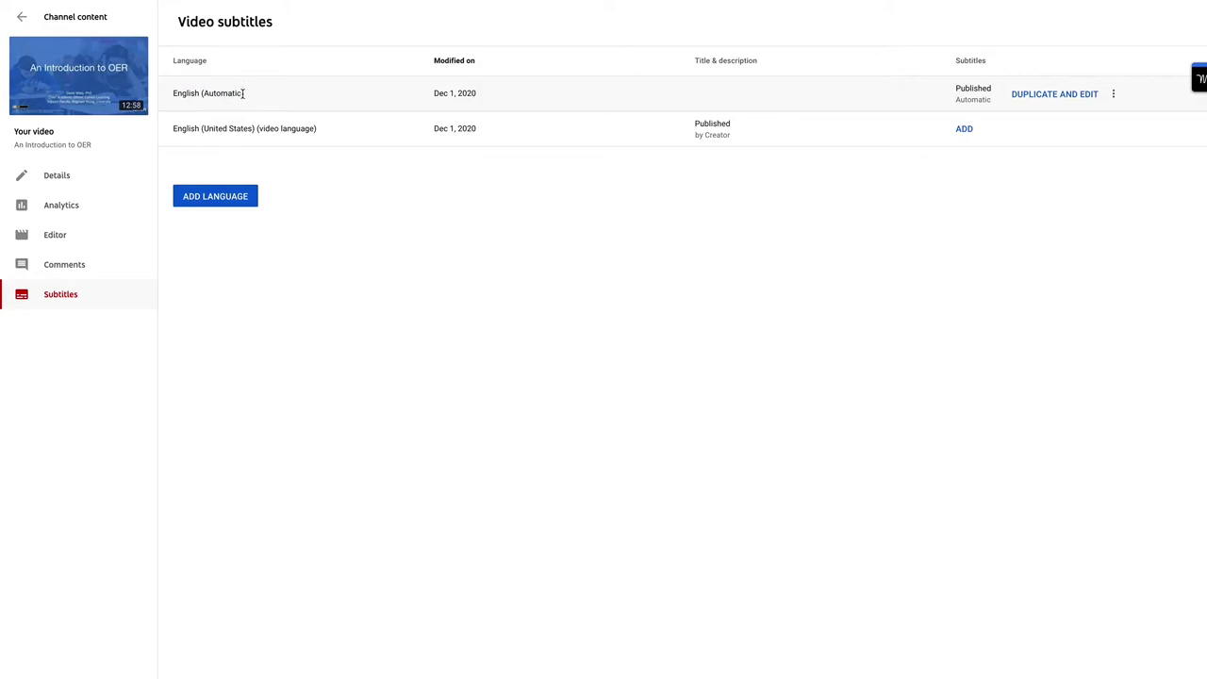
left_click(1055, 94)
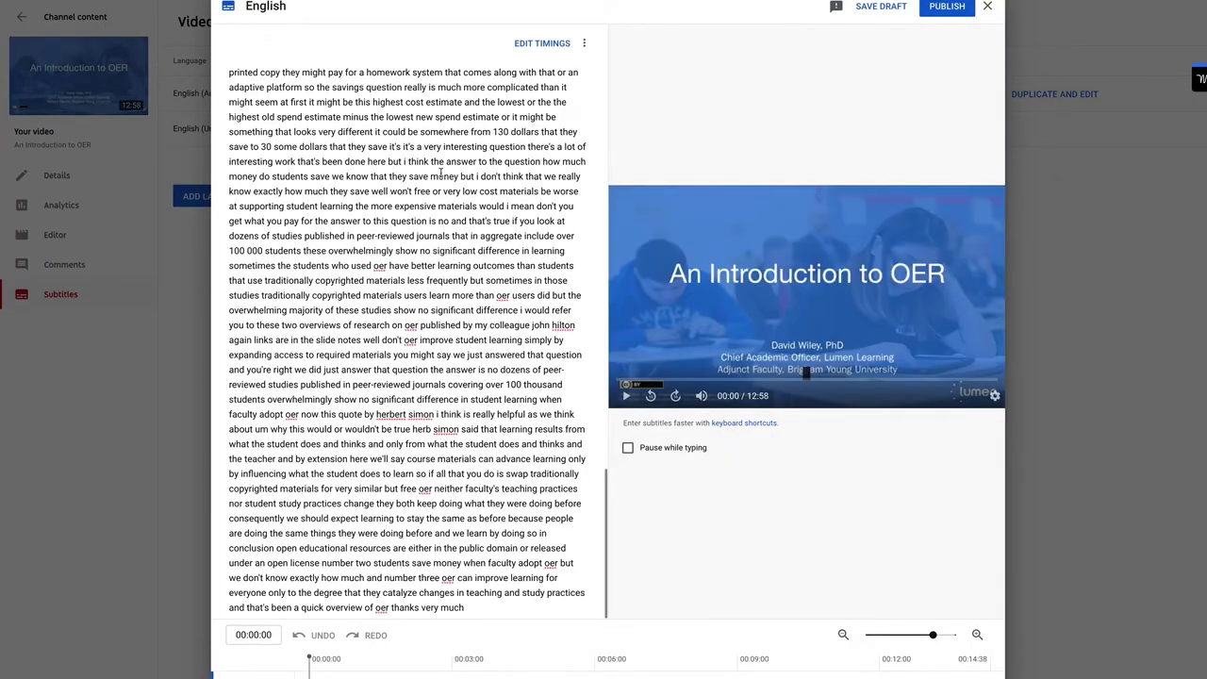
- Capitalize 'Welcome', add a period after 'resources', and capitalize 'I'm'
scroll(439, 177, "up", 10)
scroll(440, 177, "up", 5)
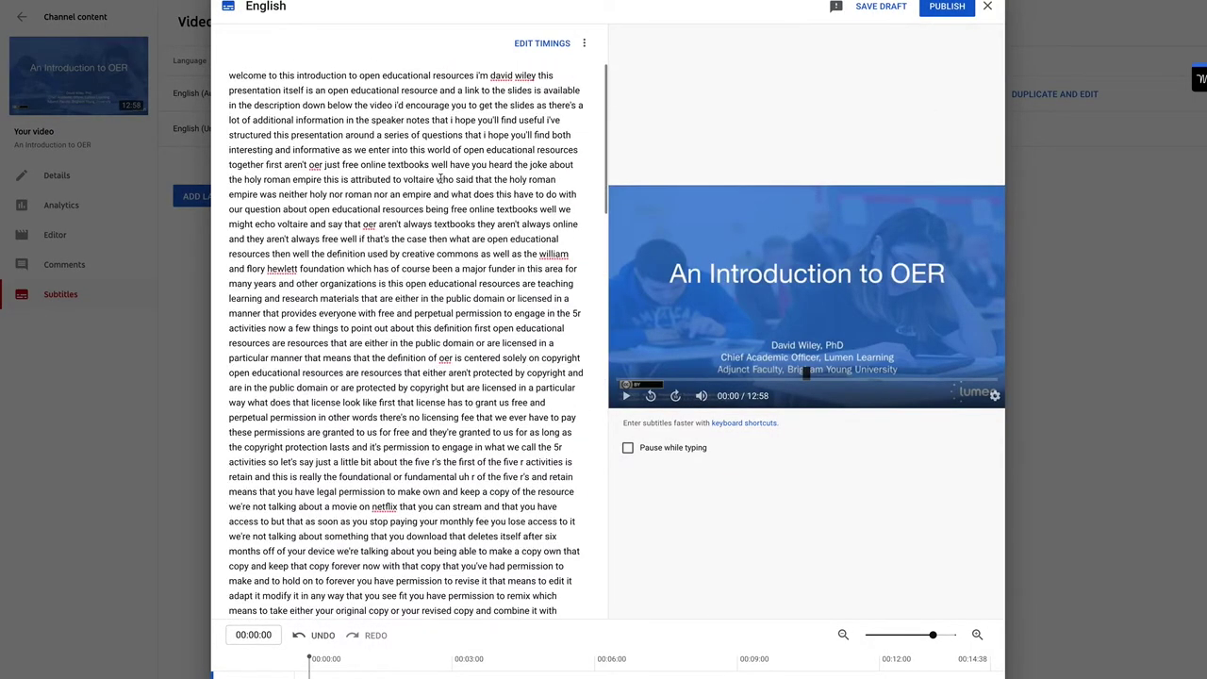
scroll(440, 177, "down", 10)
scroll(440, 177, "up", 10)
key("Delete")
type("W")
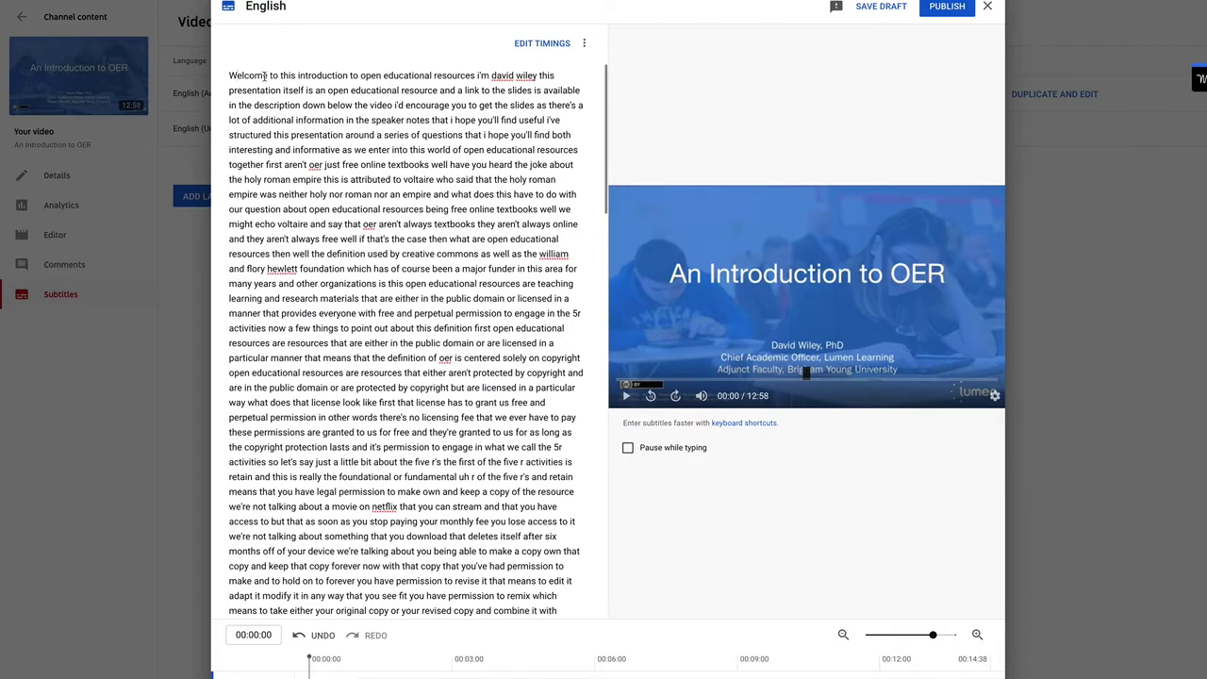
left_click(359, 75)
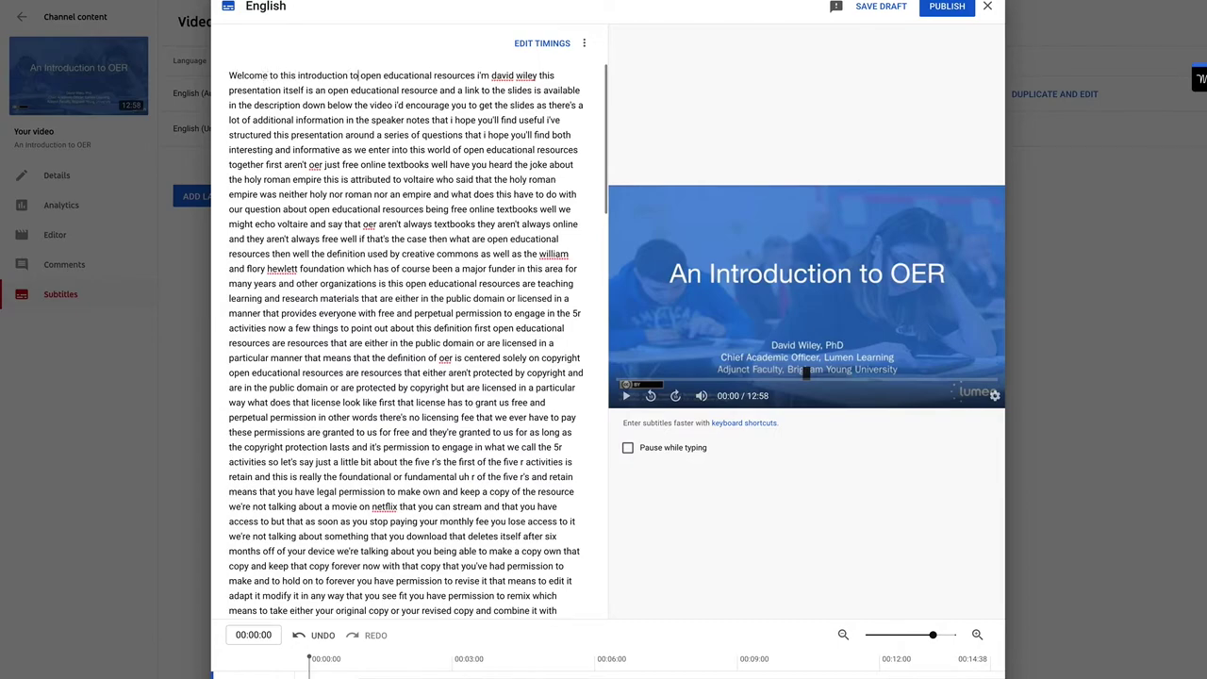
left_click(476, 76)
type(".")
key("Right")
key("Delete")
type("I")
- Capitalize the speaker's first name and surname, end that sentence with a period, and capitalize 'This'
key("Delete")
type("D")
key("Delete")
type("W")
left_click(543, 75)
type(".")
key("Right")
key("Delete")
type("T")
- Add periods after 'video' and 'useful', capitalize 'I'd', and publish the subtitles
left_click(313, 91)
left_click(403, 106)
type(".")
key("Right")
key("Delete")
type("II")
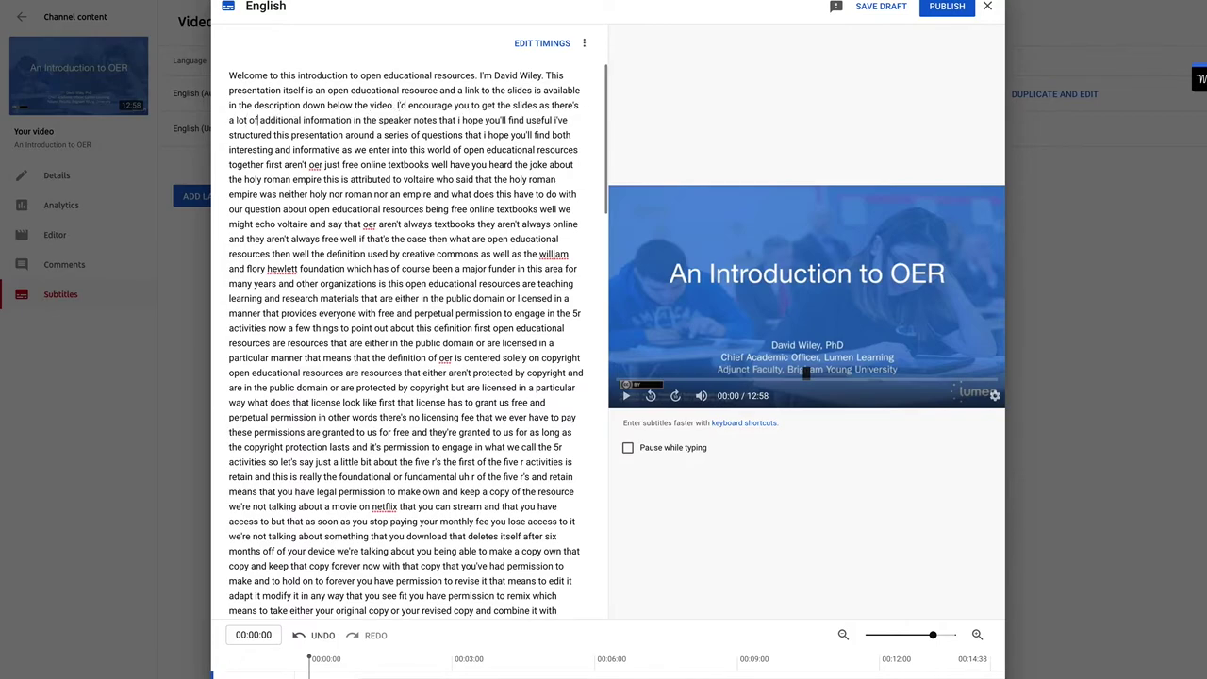
left_click(506, 120)
type(".")
left_click(947, 8)
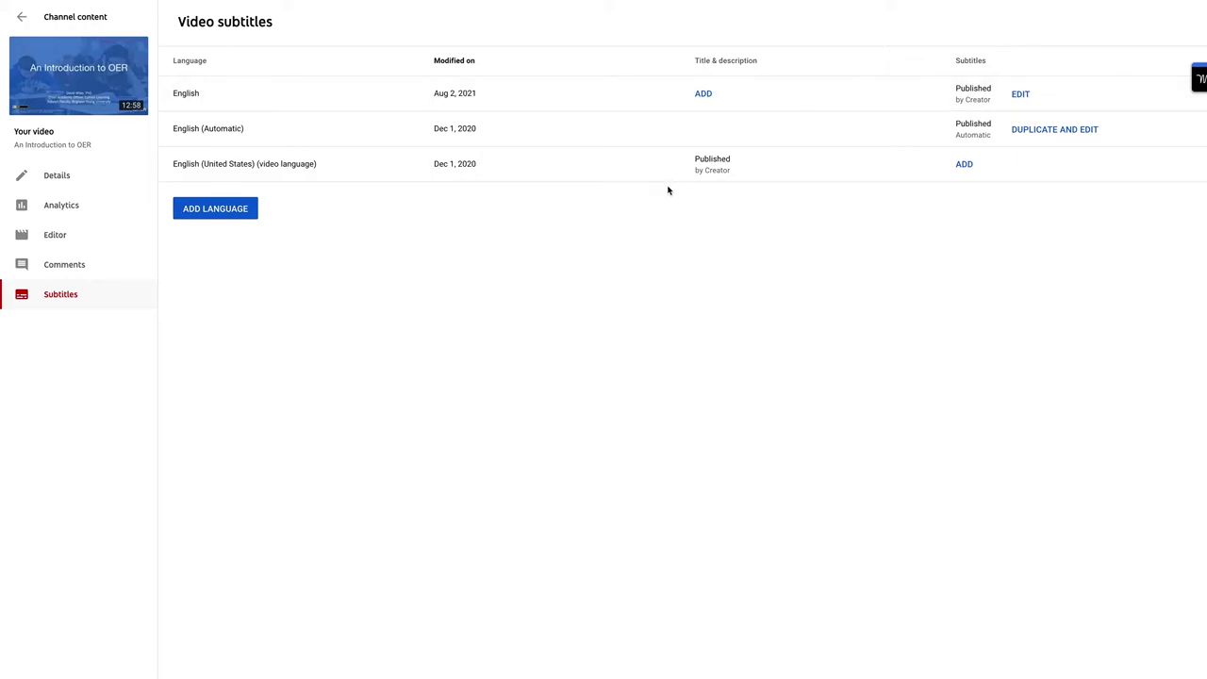
- Go back to the video's Details page after confirming the published English track
left_click(75, 178)
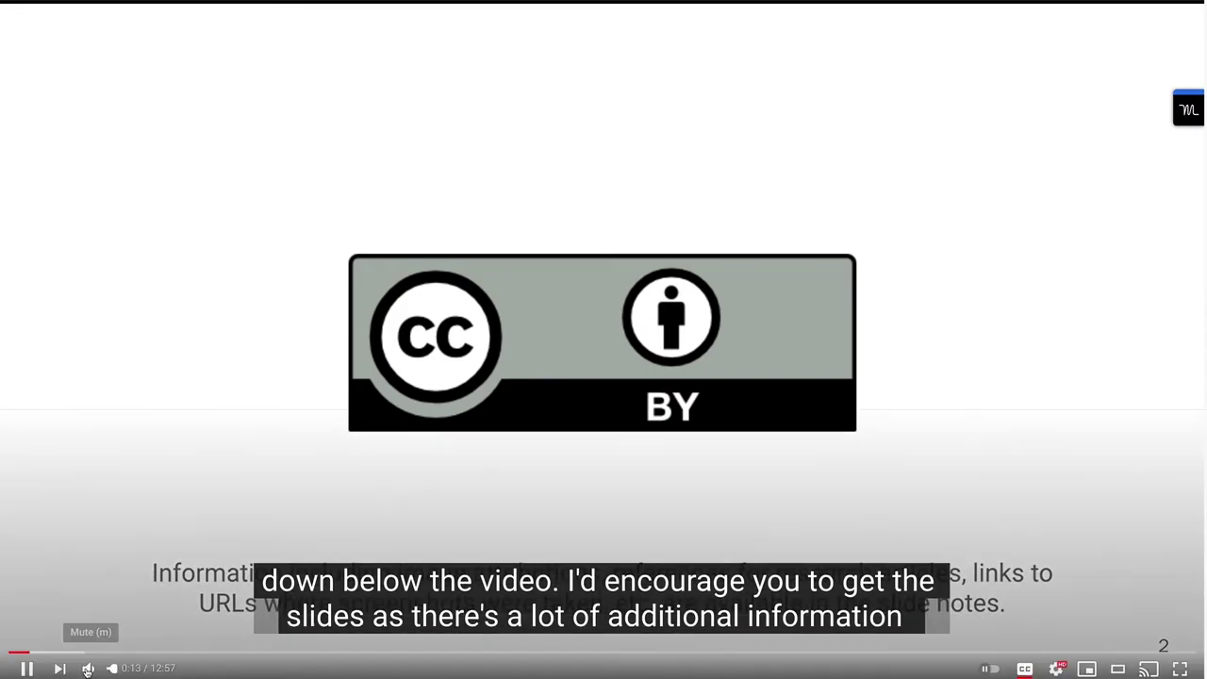
- Pause playback at 0:14 on the caption 'down below the video. I'd encourage you to get the slides'
left_click(26, 669)
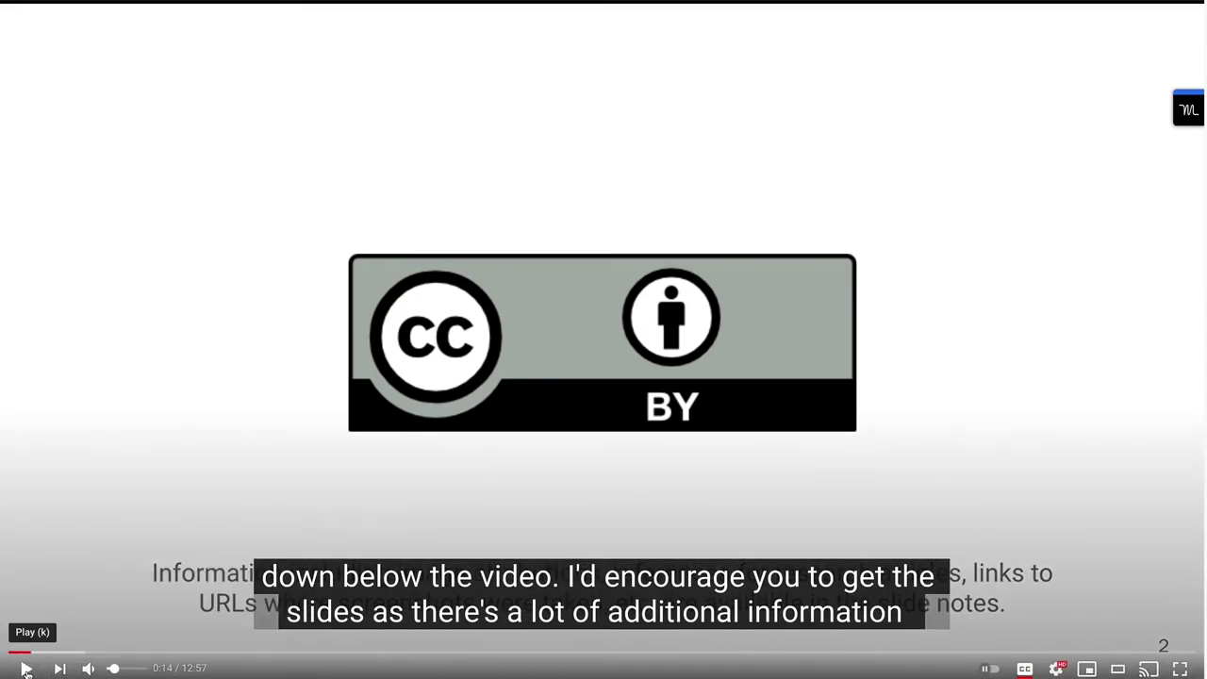